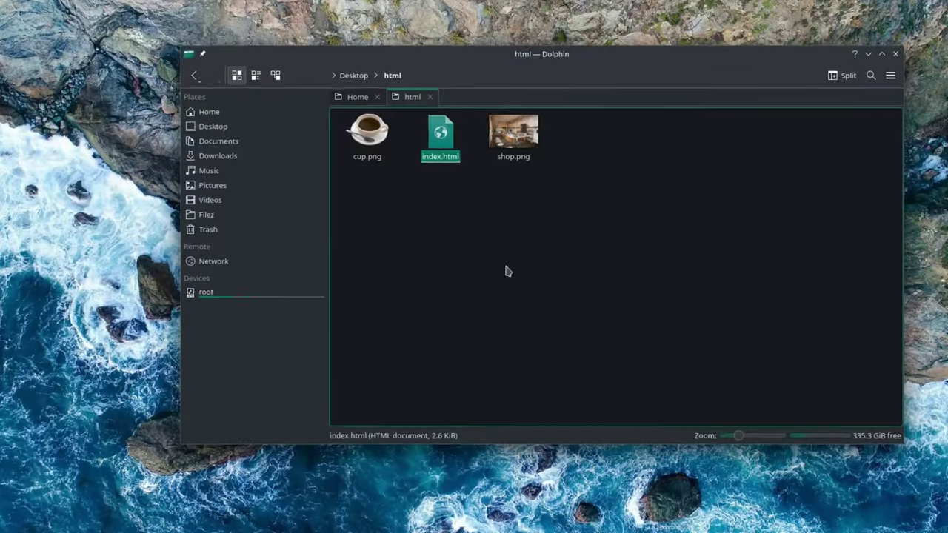
# - Upload the html folder from the desktop into the usb1-part1 disk in the router's file list
pyautogui.click(581, 252)
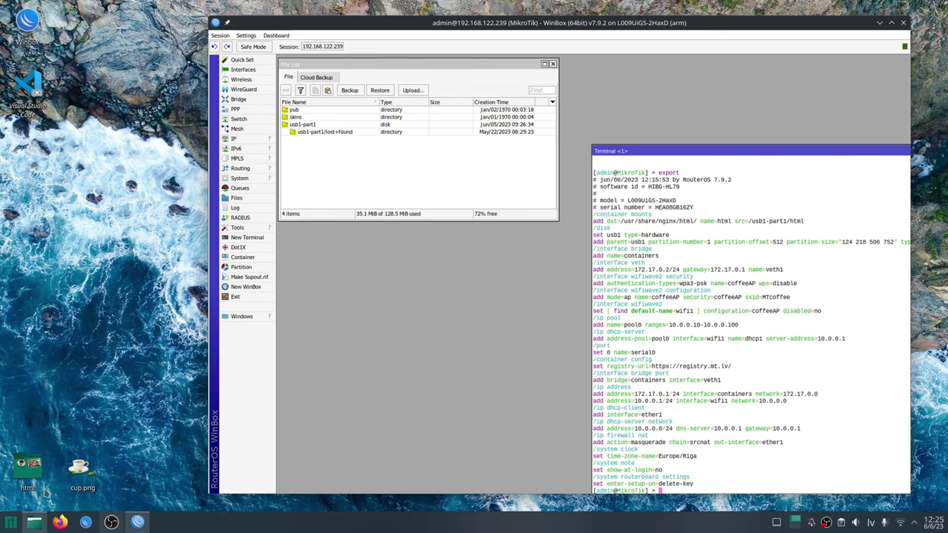
pyautogui.moveTo(30, 477); pyautogui.dragTo(329, 131)
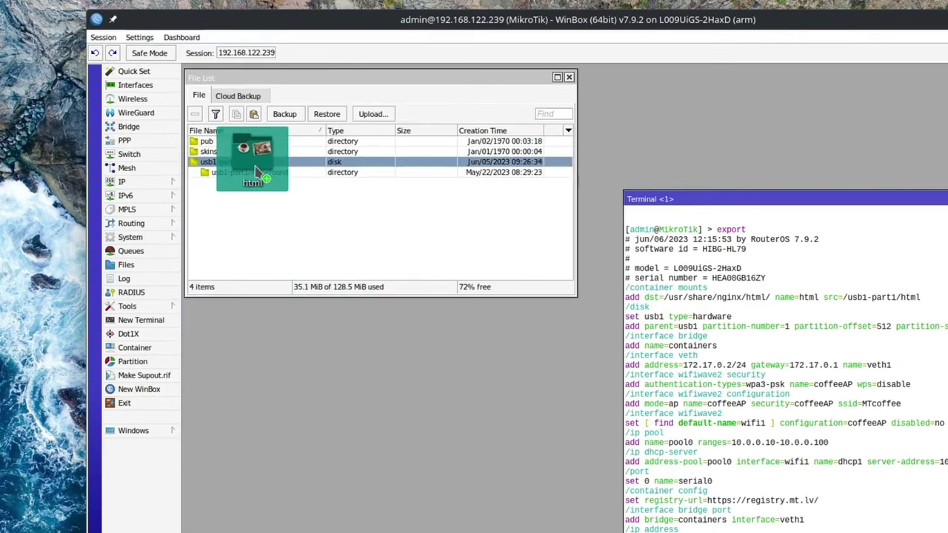
pyautogui.moveTo(256, 172); pyautogui.dragTo(256, 166)
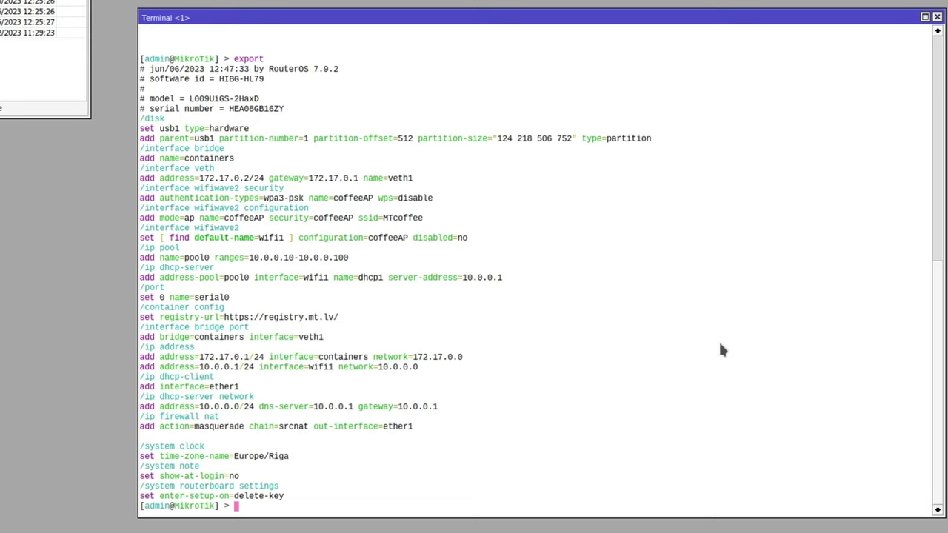
# - Add a container mount named html with source usb1-part1/html and destination /usr/share/nginx/html
pyautogui.write('container/mounts/')
pyautogui.press('Return')
pyautogui.write('add ')
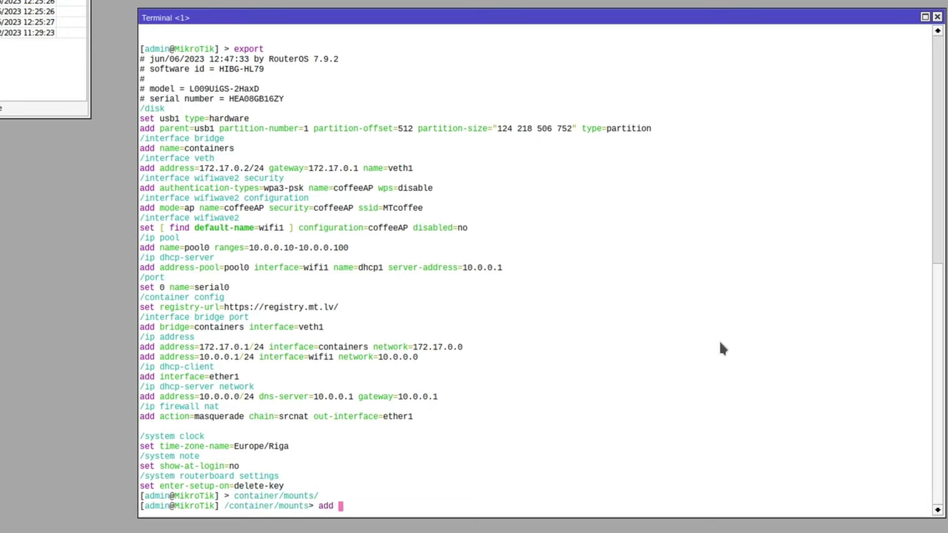
pyautogui.write('dst=/usr/share/nginx')
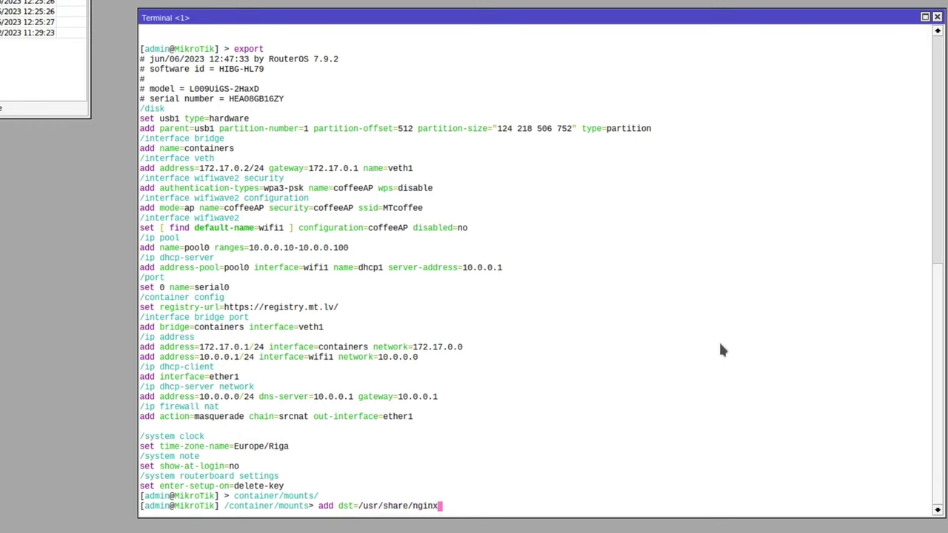
pyautogui.write('/html src=')
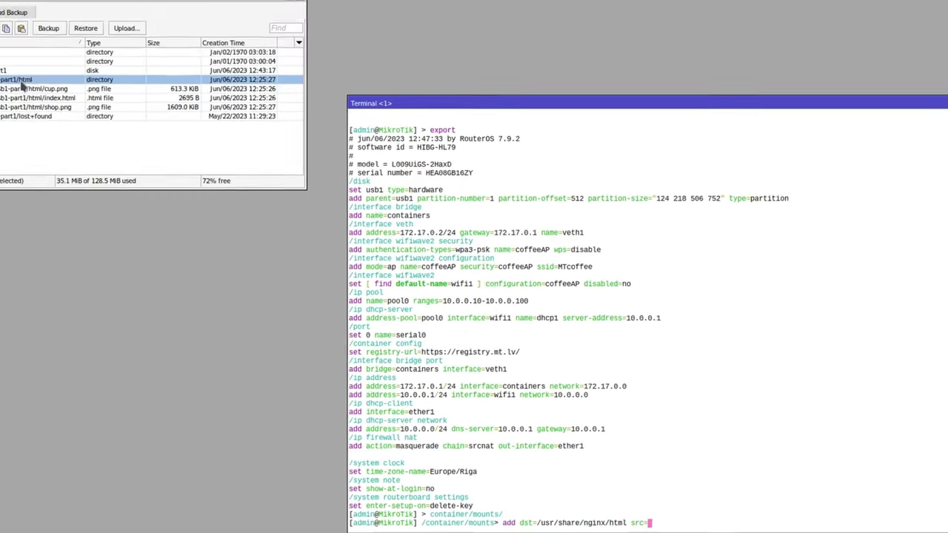
pyautogui.doubleClick(61, 94)
pyautogui.doubleClick(516, 274)
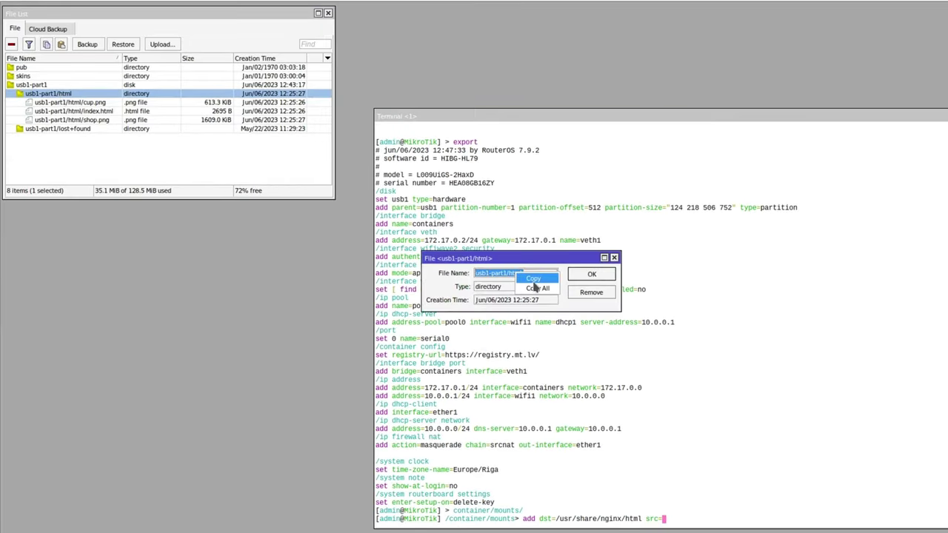
pyautogui.press('Escape')
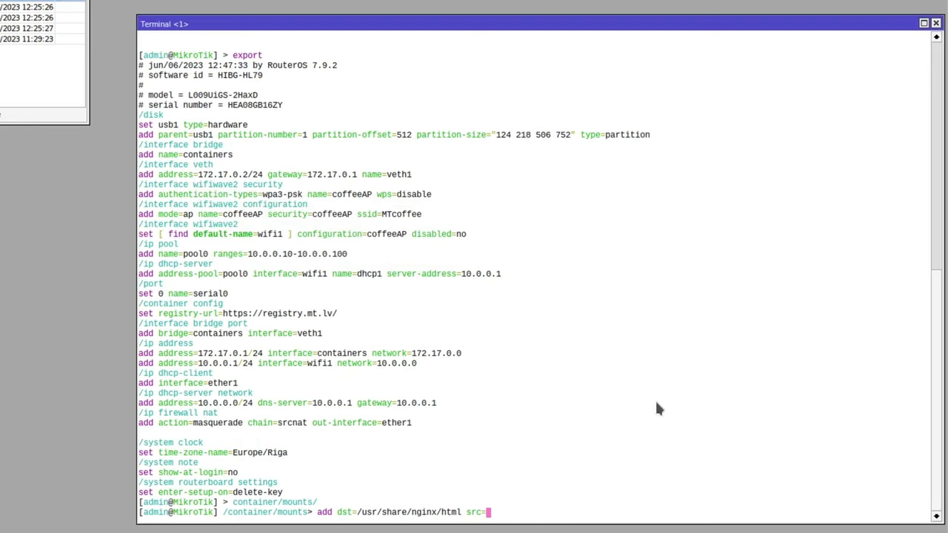
pyautogui.write('usb1-part1/html')
pyautogui.write('na')
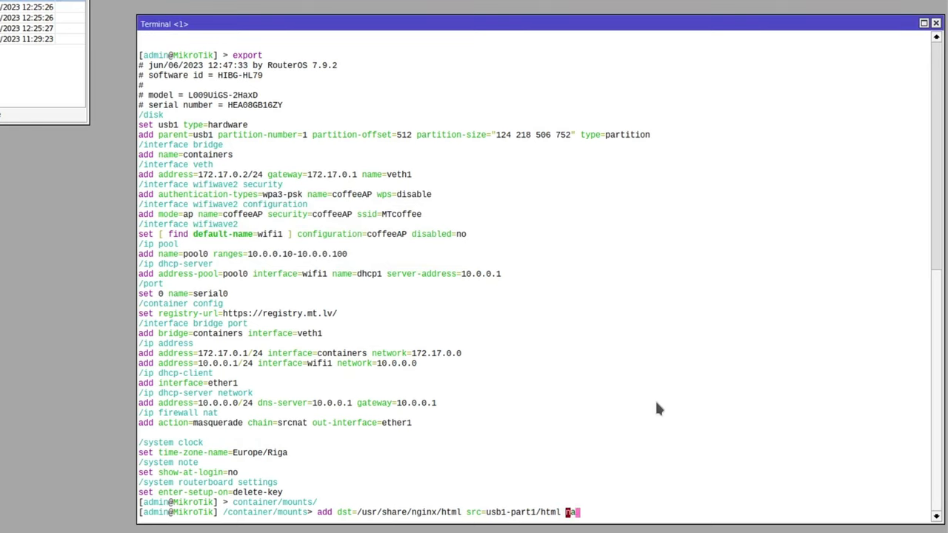
pyautogui.write('me=html')
pyautogui.press('Return')
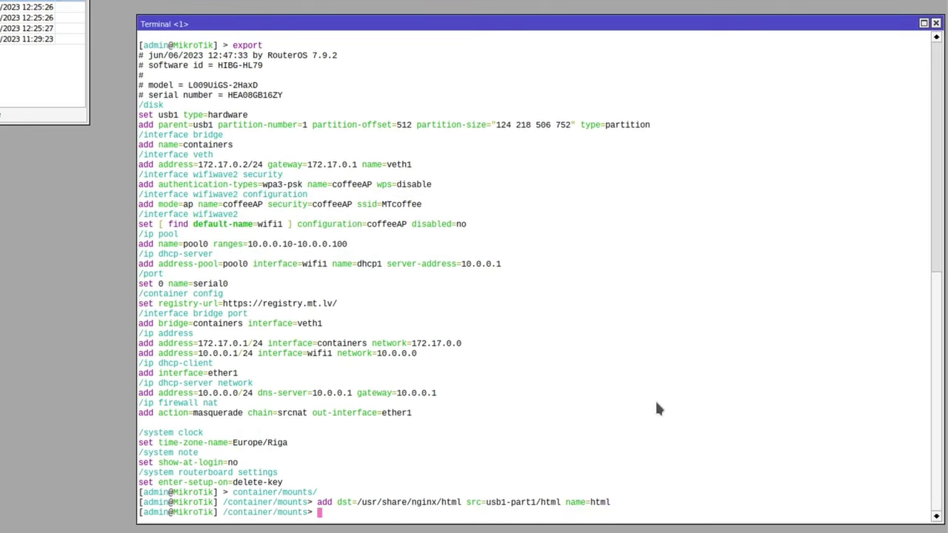
# - Add a container from remote image nginx:latest with interface veth1, root directory usb1-part1/nginx and the html mount
pyautogui.write('..')
pyautogui.press('Return')
pyautogui.write('add ')
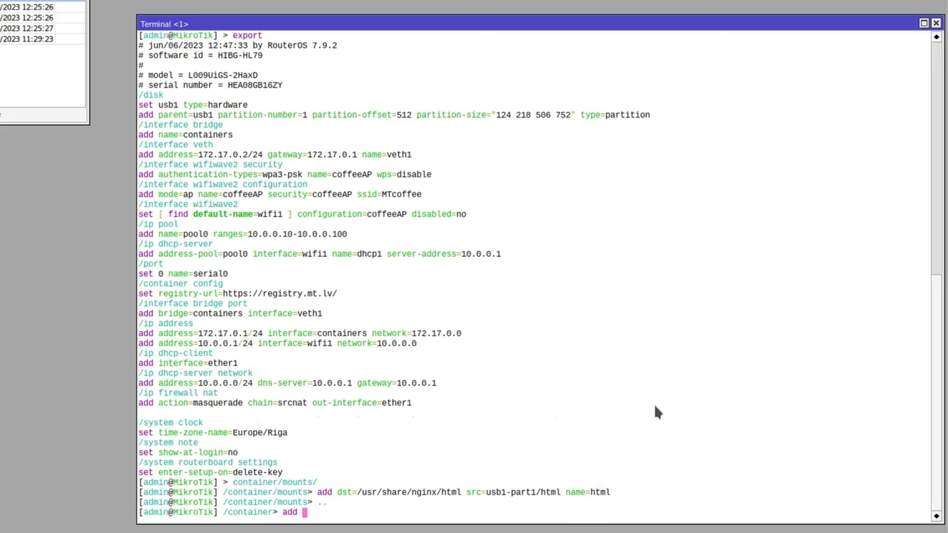
pyautogui.write('remote-image=ngi')
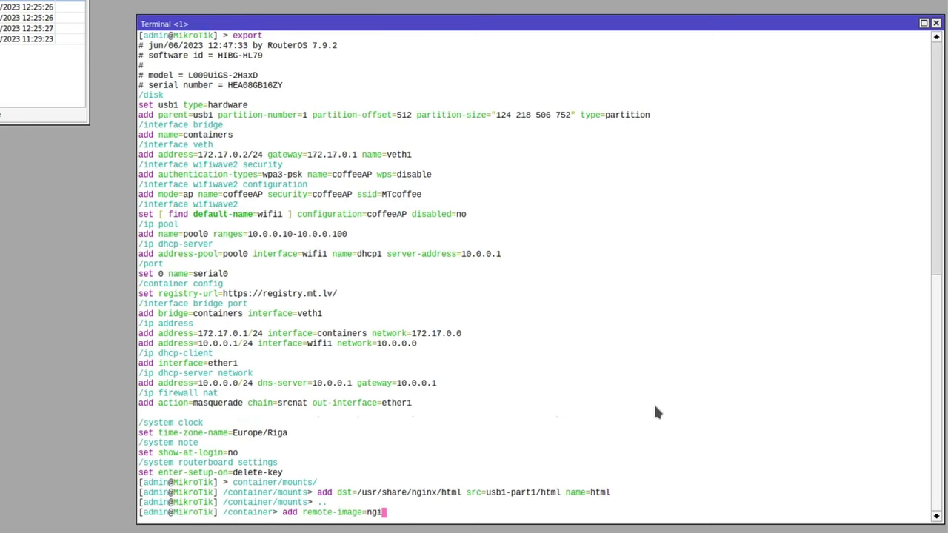
pyautogui.write('nx:latest interface=veth1 ')
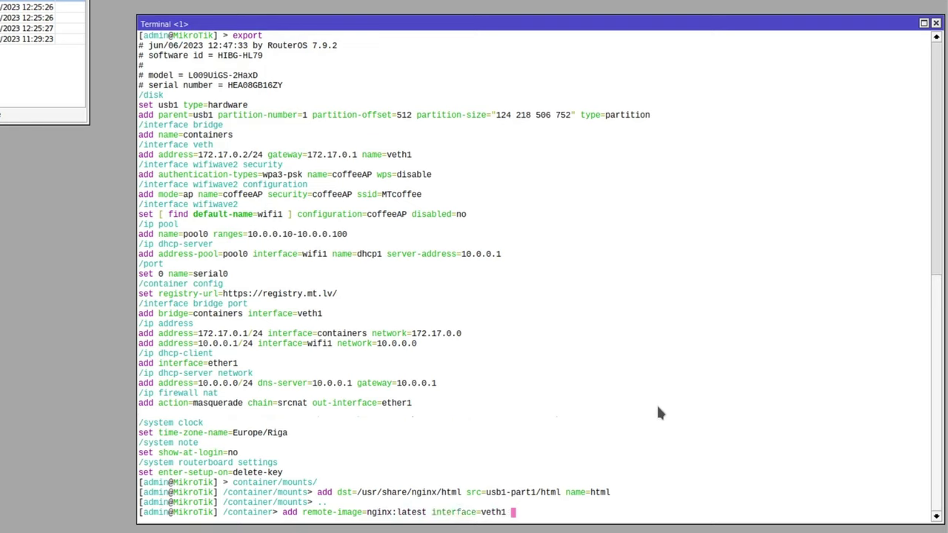
pyautogui.write('root-dir=usb1-part1/')
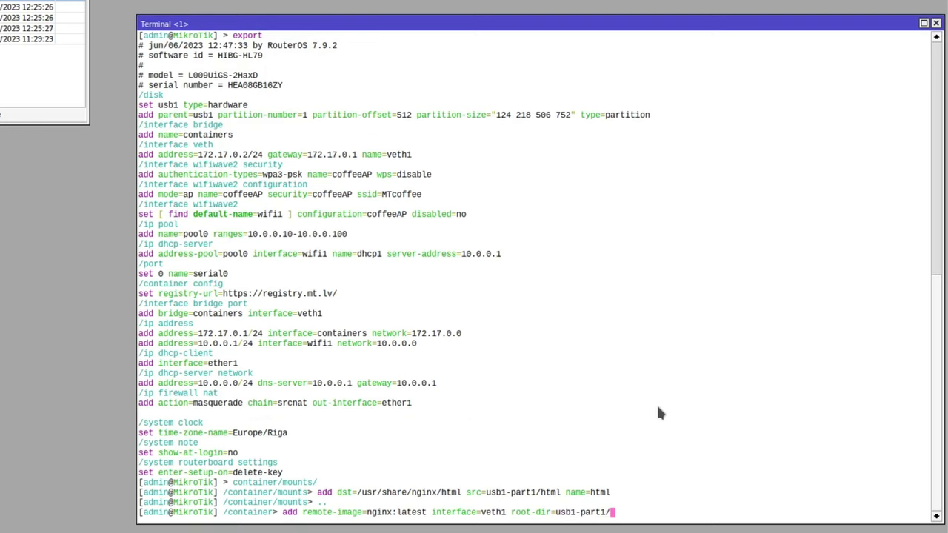
pyautogui.write('nginx mounts=html')
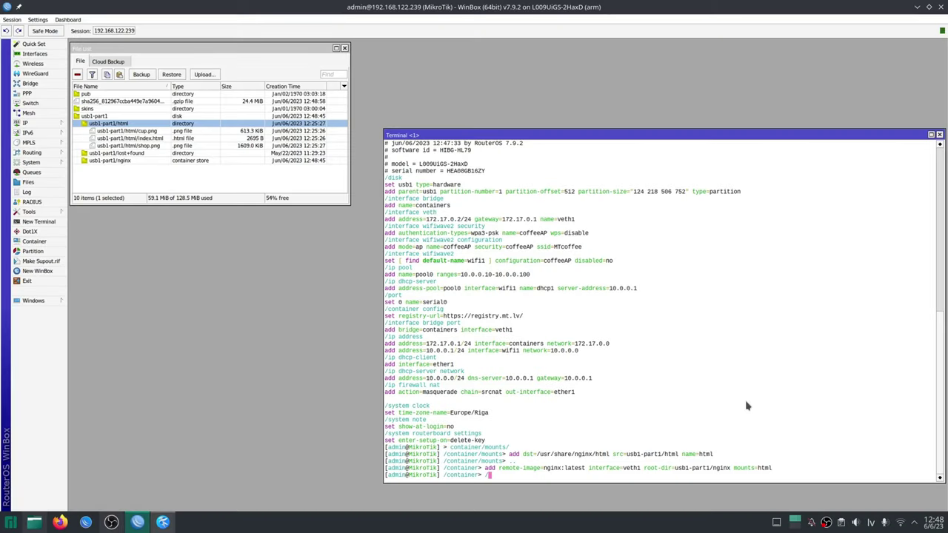
# - Add a firewall NAT rule in chain dstnat with action dst-nat, forwarding TCP port 80 to port 80 at 172.17.0.2
pyautogui.write('ip firewall/nat')
pyautogui.press('Return')
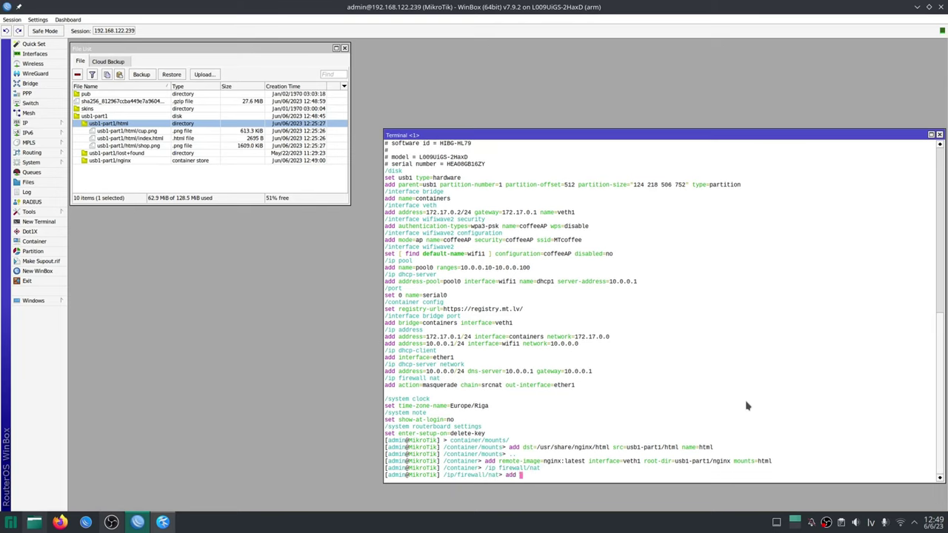
pyautogui.write('add chain=dstnat ')
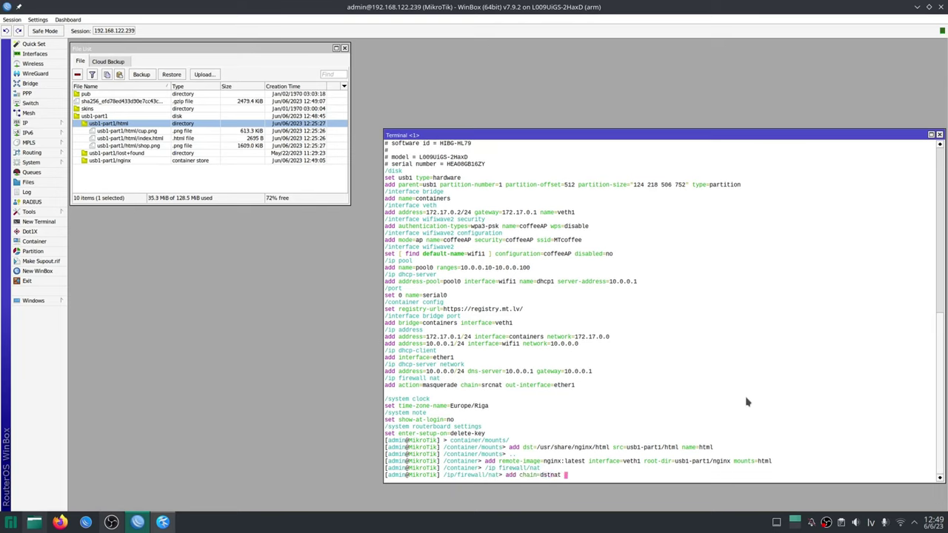
pyautogui.write('action=dst-nat protocol=tc')
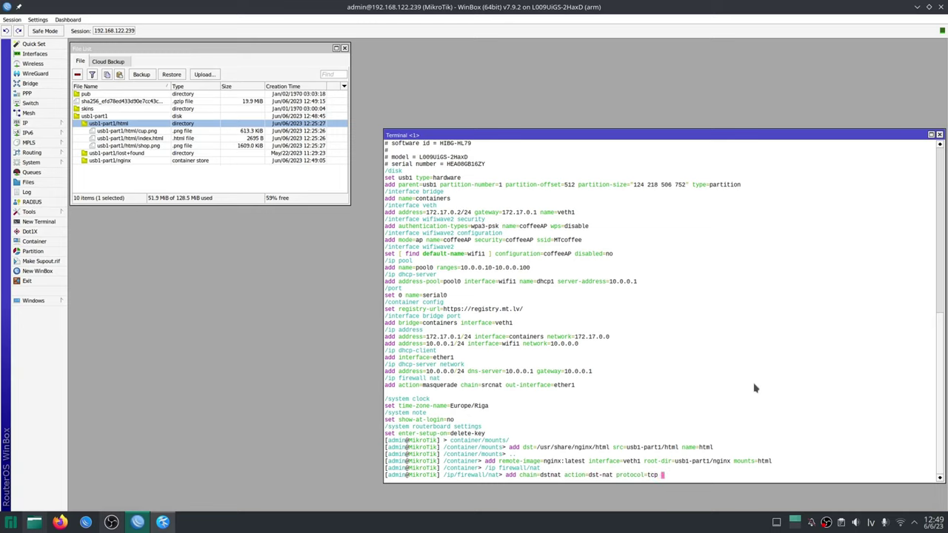
pyautogui.write('p dst-port=80 to-ports=')
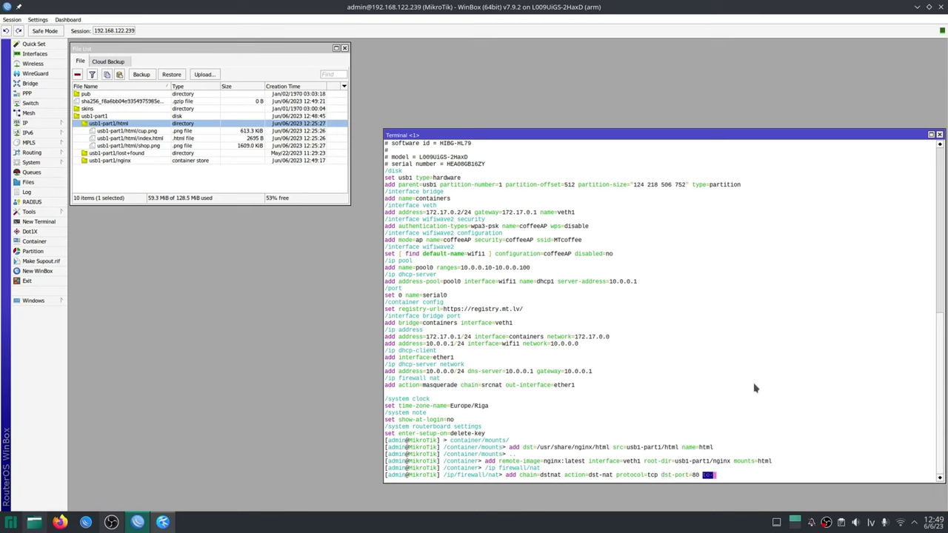
pyautogui.write('80')
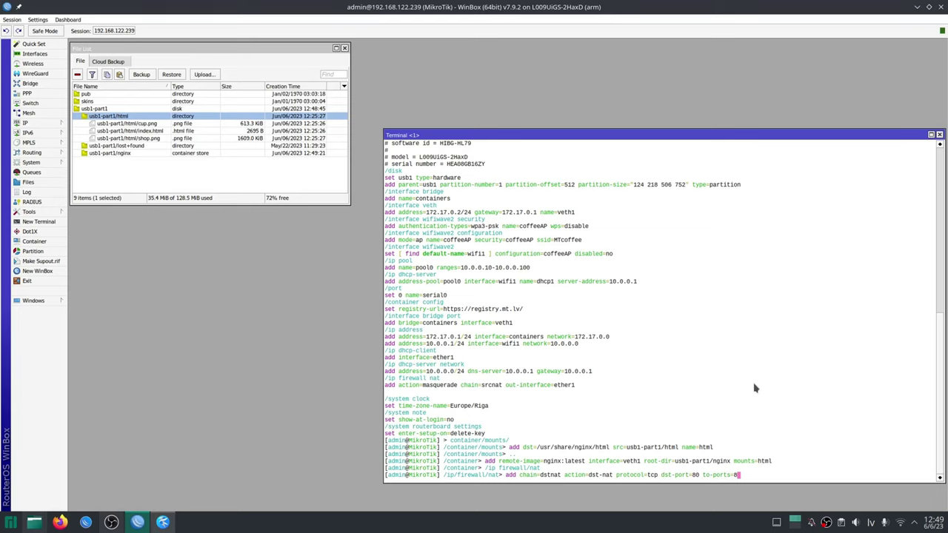
pyautogui.write(' to-addresses=')
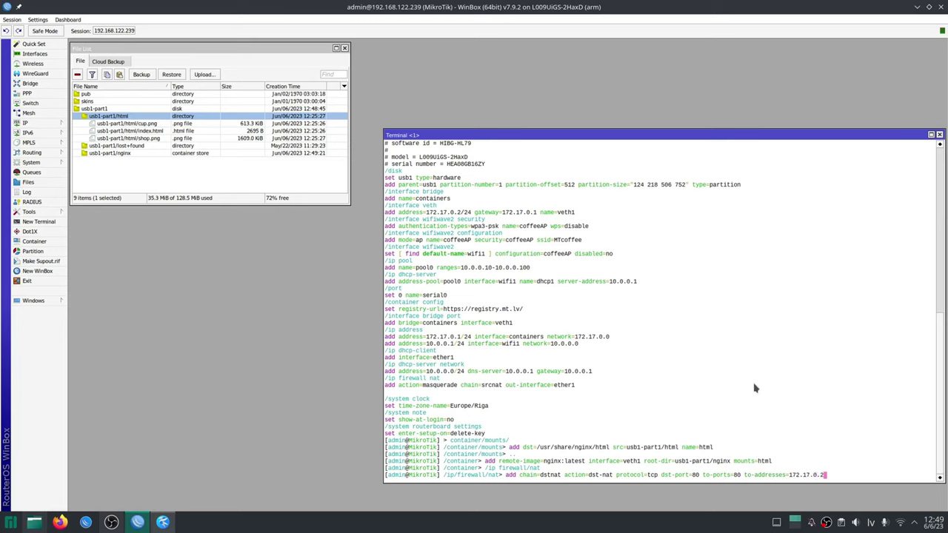
pyautogui.write('172.17.0.2')
pyautogui.press('Return')
# - Start container 0, printing the container list before and after to check its status
pyautogui.write('/')
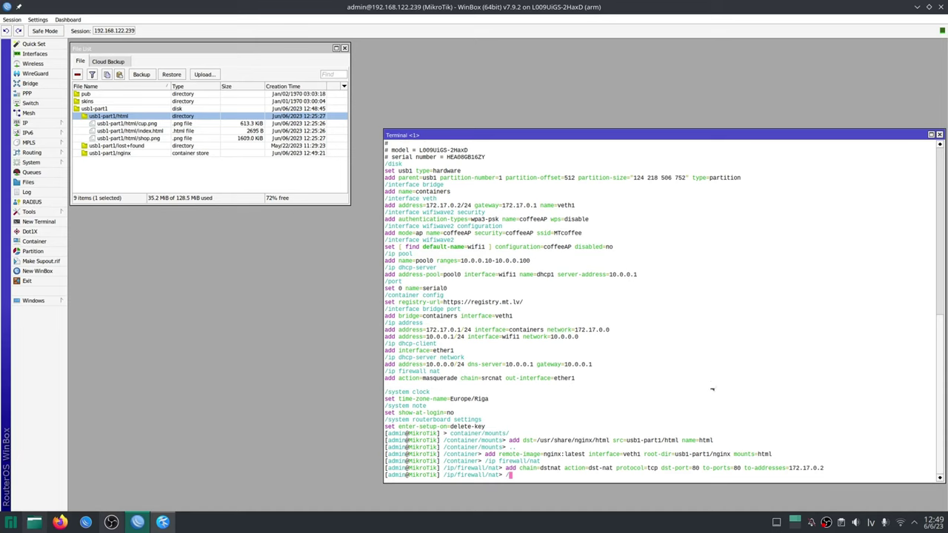
pyautogui.write('container/')
pyautogui.press('Return')
pyautogui.write('pr')
pyautogui.press('Return')
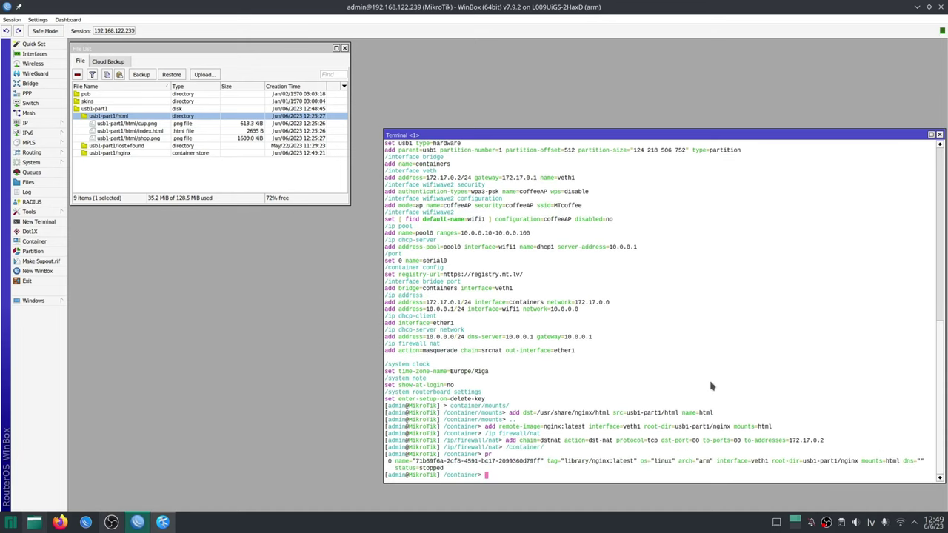
pyautogui.write('start 0')
pyautogui.press('Return')
pyautogui.write('pr')
pyautogui.press('Return')
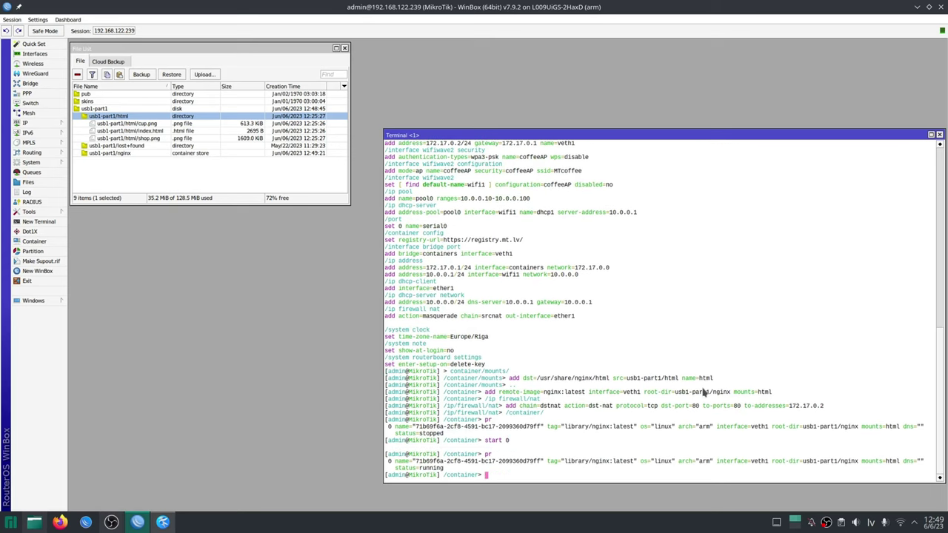
# - Switch to Firefox and open the router's address 192.168.122.239 to view the hosted page
pyautogui.click(59, 522)
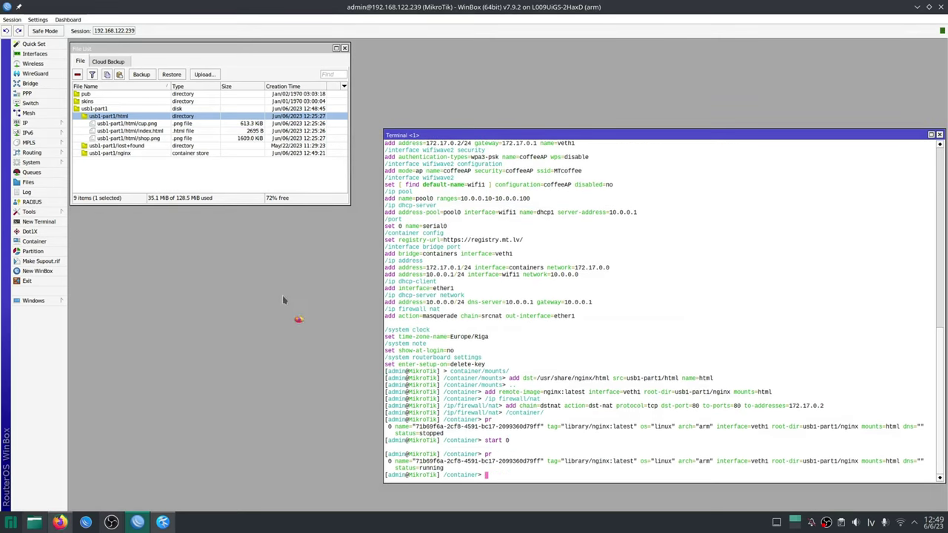
pyautogui.write('192.1')
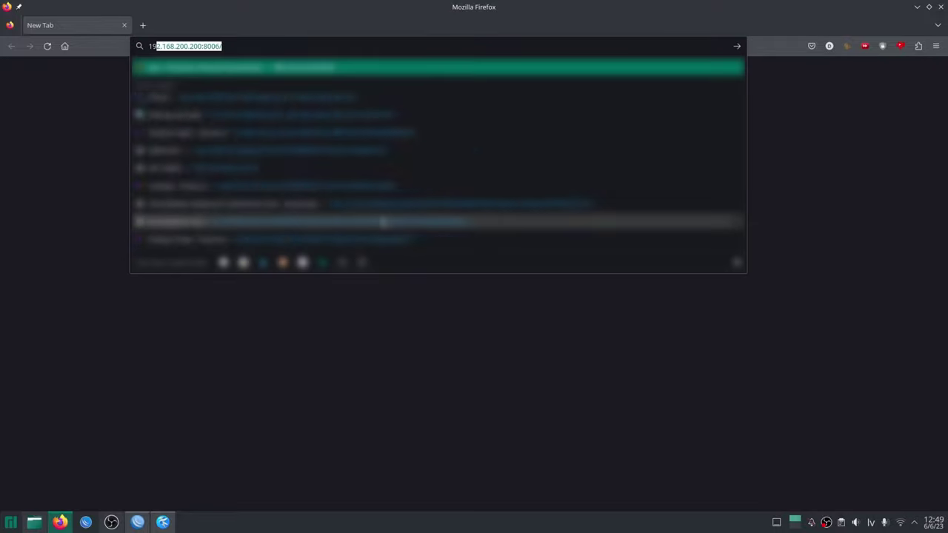
pyautogui.write('68.122.23')
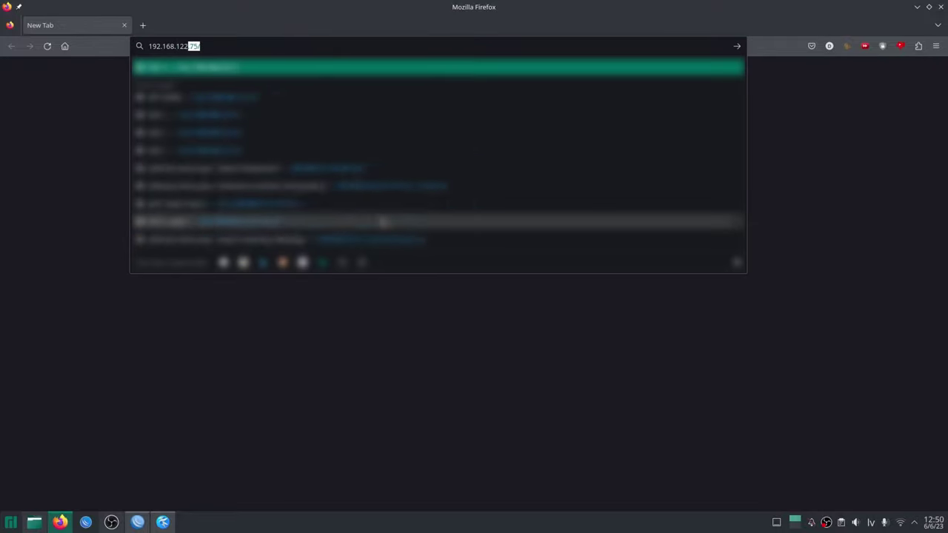
pyautogui.write('9')
pyautogui.press('Return')
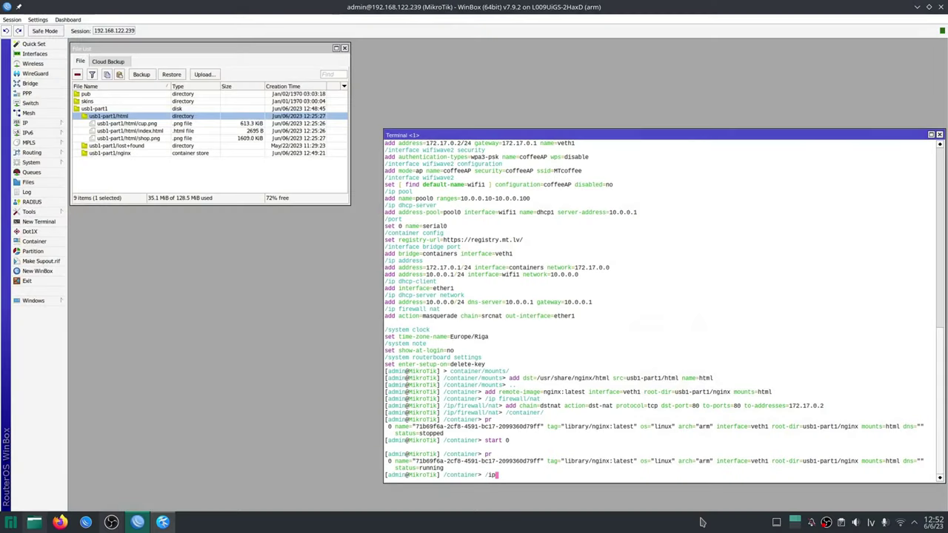
# - Print the router's IP DNS settings in the WinBox terminal and set allow-remote-requests to yes
pyautogui.write('s')
pyautogui.press('Return')
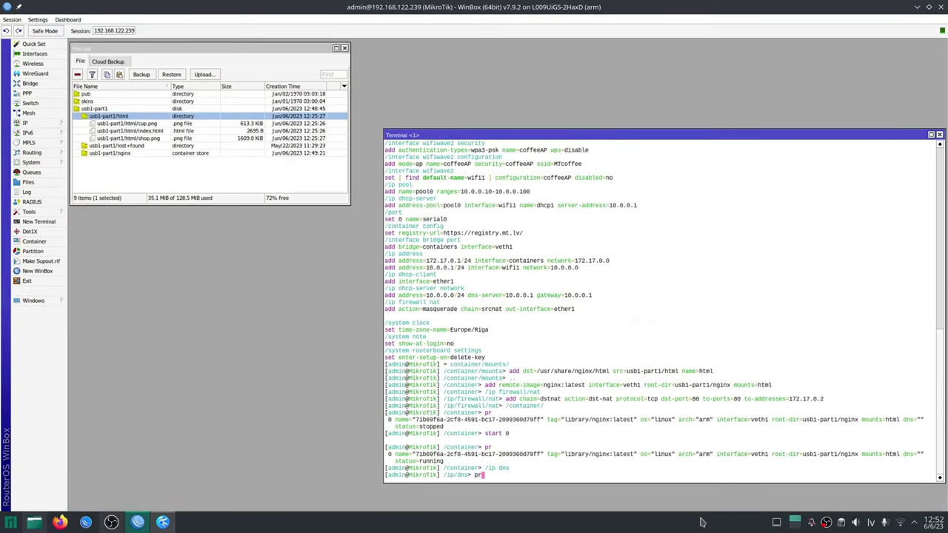
pyautogui.write('pr')
pyautogui.press('Return')
pyautogui.write('set')
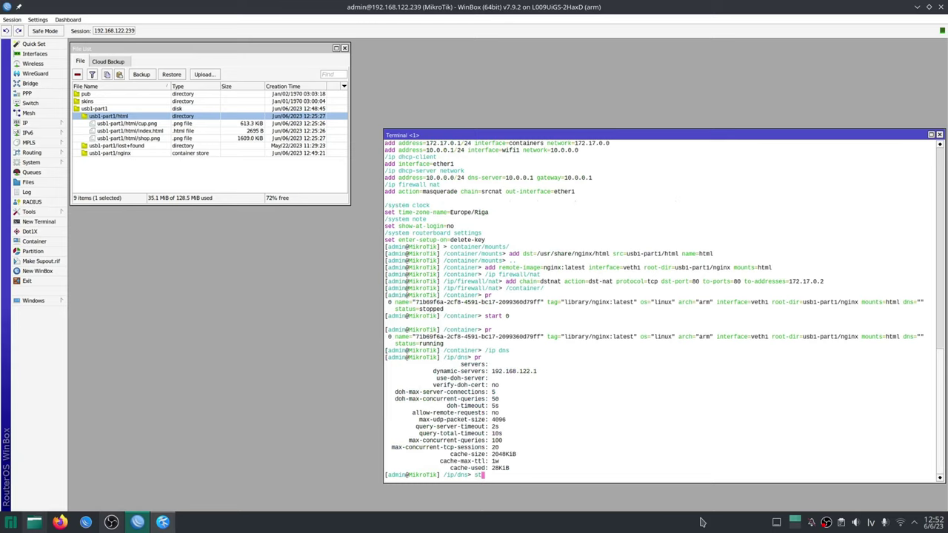
pyautogui.write(' al')
pyautogui.press('Tab')
pyautogui.write('yes')
pyautogui.press('Return')
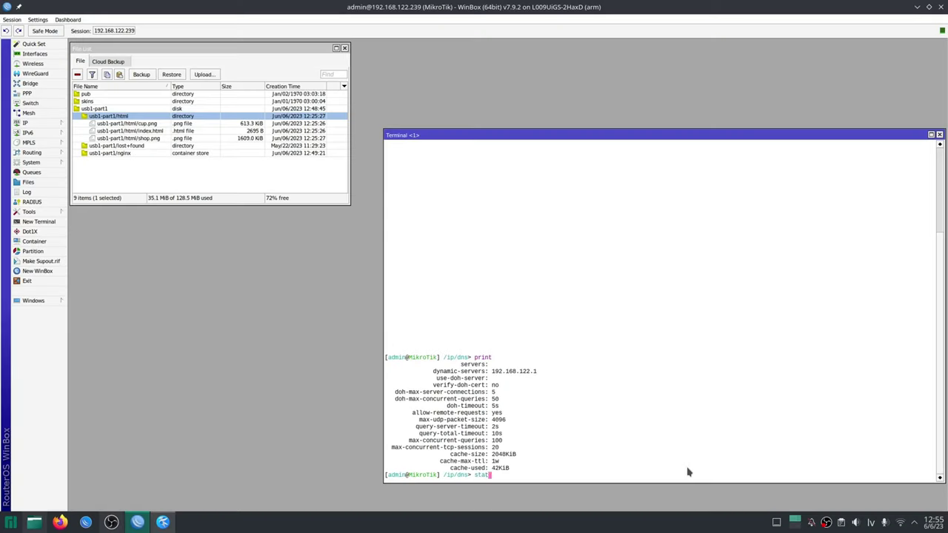
# - Add a static DNS entry that maps the name coffee.local to the address 10.0.0.1
pyautogui.write('ic')
pyautogui.press('Return')
pyautogui.write('add ')
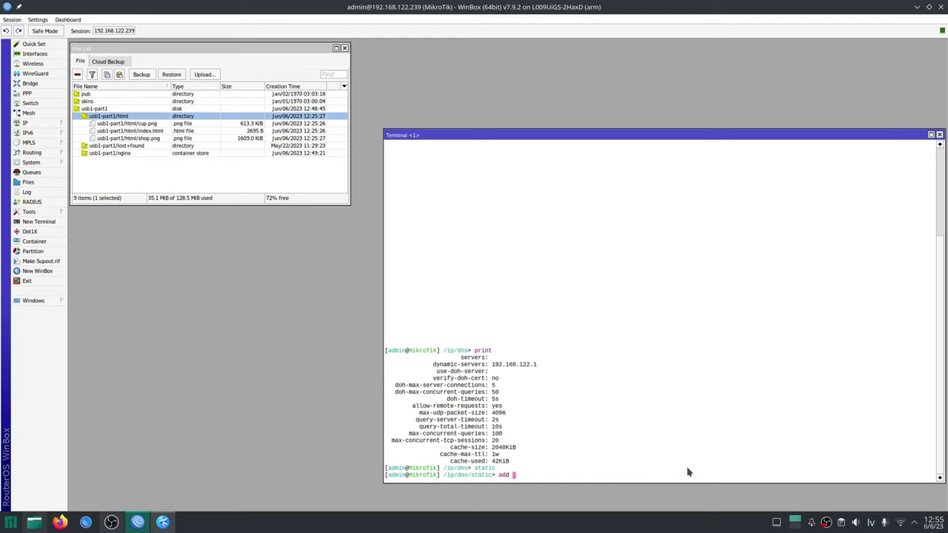
pyautogui.write('name=coffee.local  add')
pyautogui.press('Tab')
pyautogui.write('10.0')
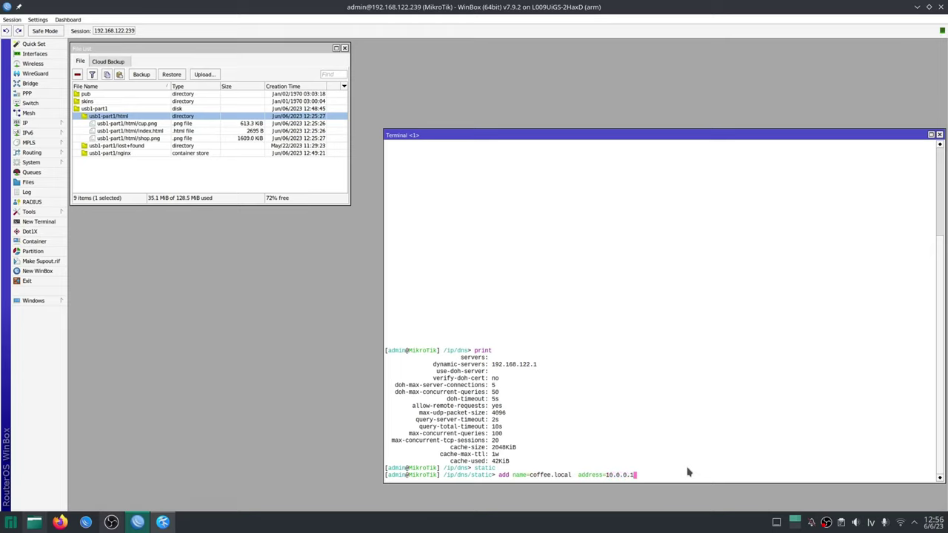
pyautogui.press('Return')
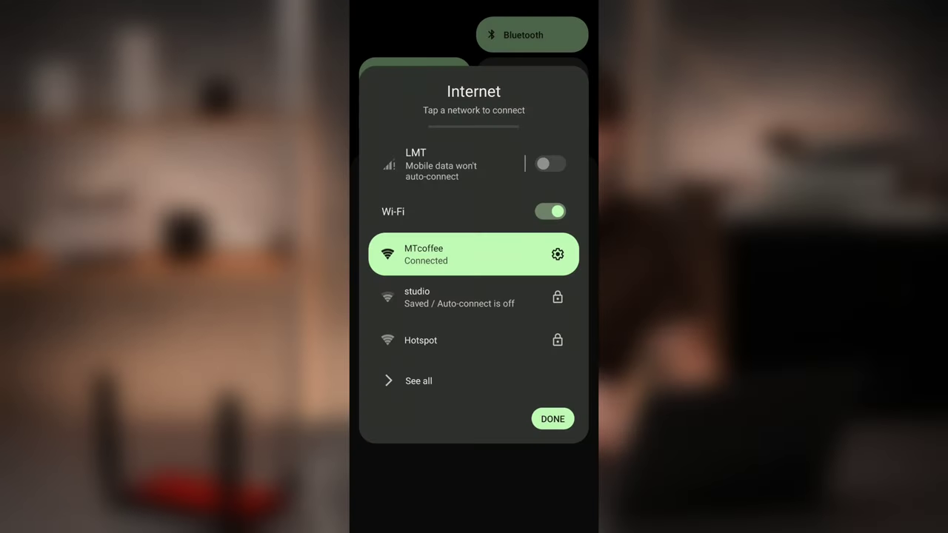
# - Leave the phone's Internet settings and enter coffee.local as the address in the phone's Firefox browser
pyautogui.press('Escape')
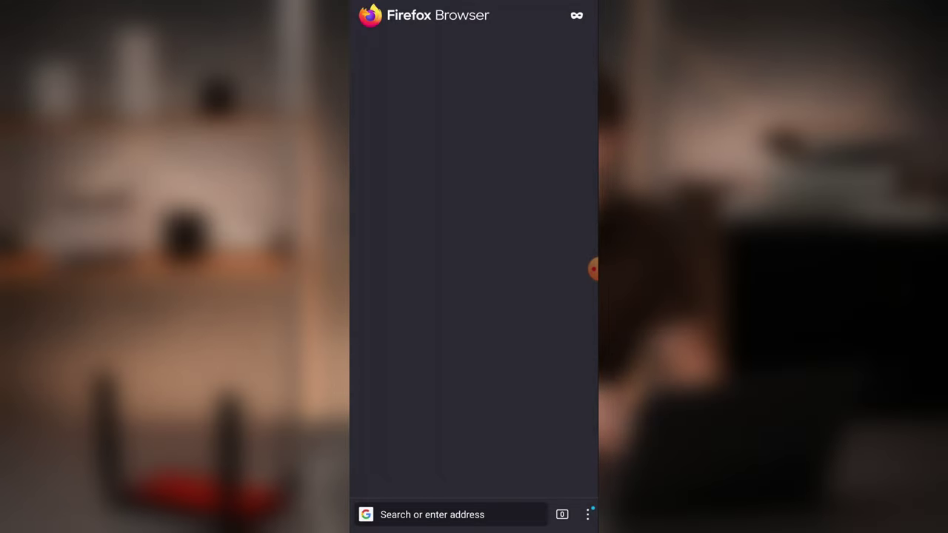
pyautogui.click(444, 514)
pyautogui.write('coffee.local')
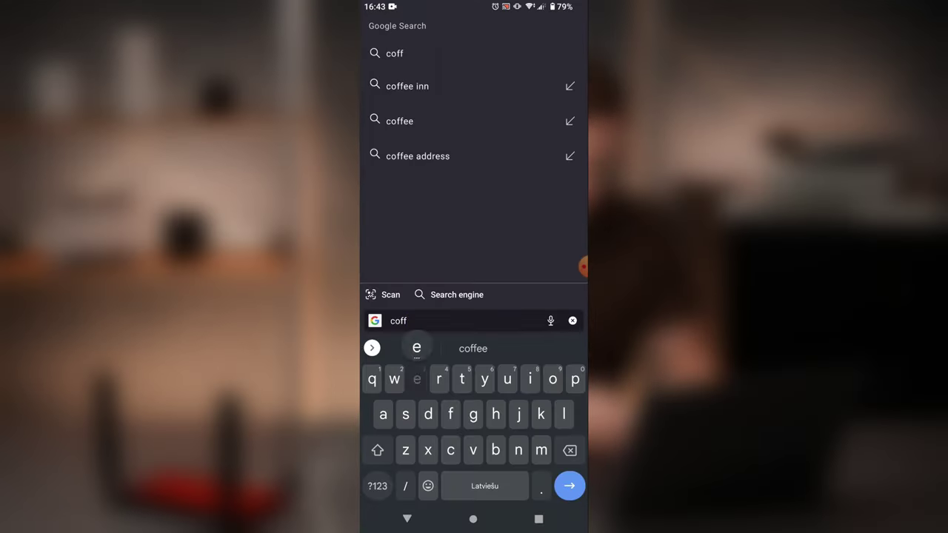